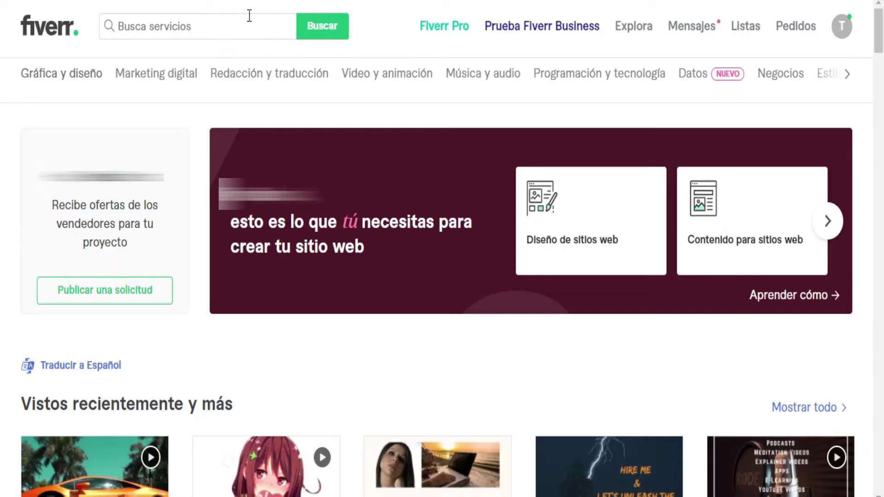
Search the services for "storytelling portugese"
left_click(245, 14)
type("story")
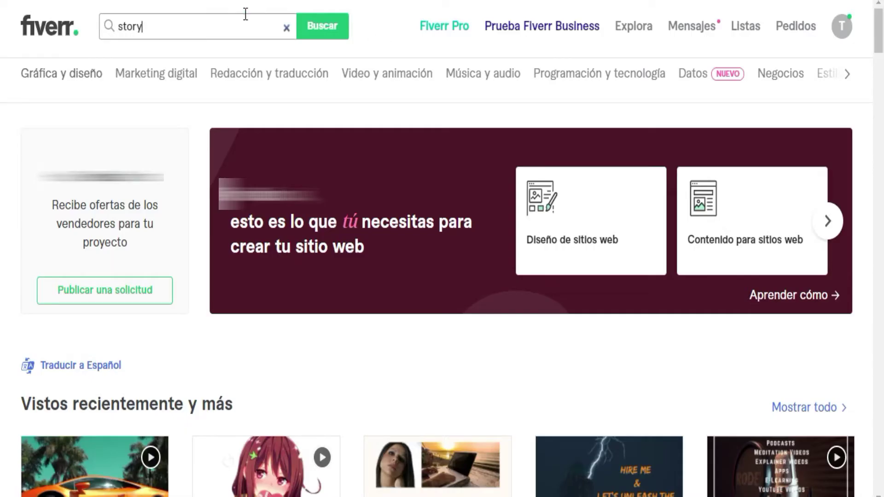
type("telling portugese")
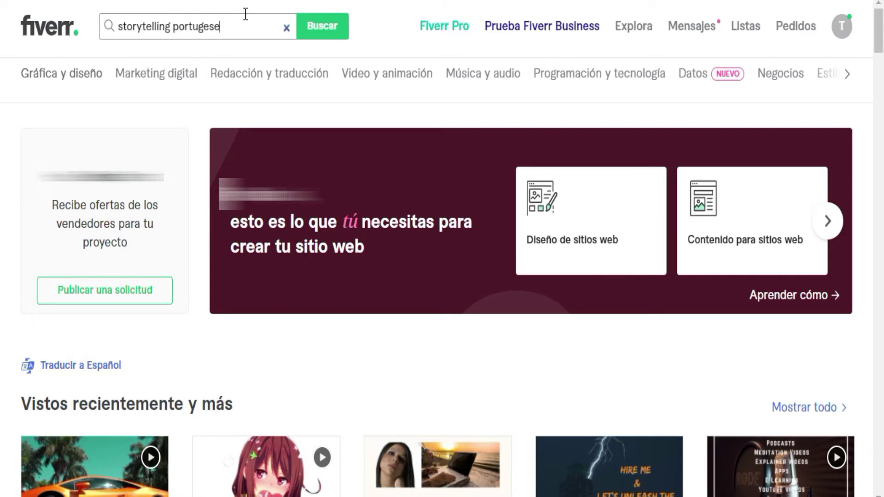
key("Return")
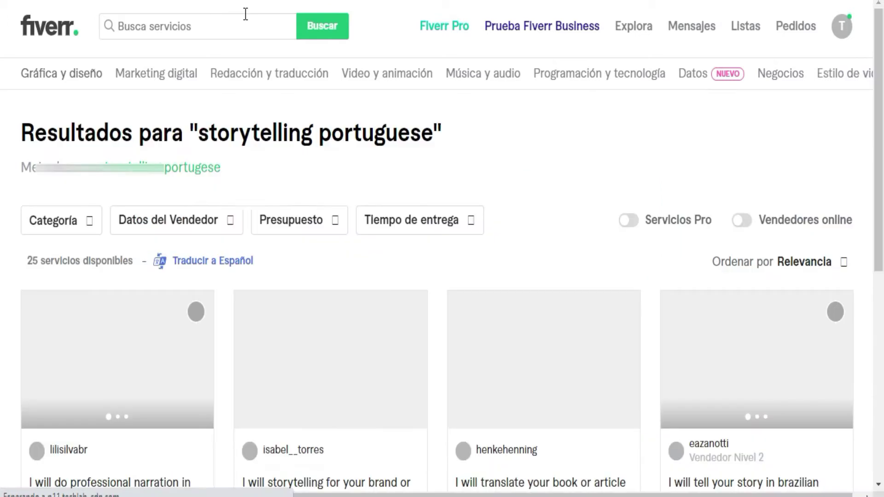
Browse the search results and open the service "I will tell your story in brazilian portuguese"
scroll(361, 173, "down", 4)
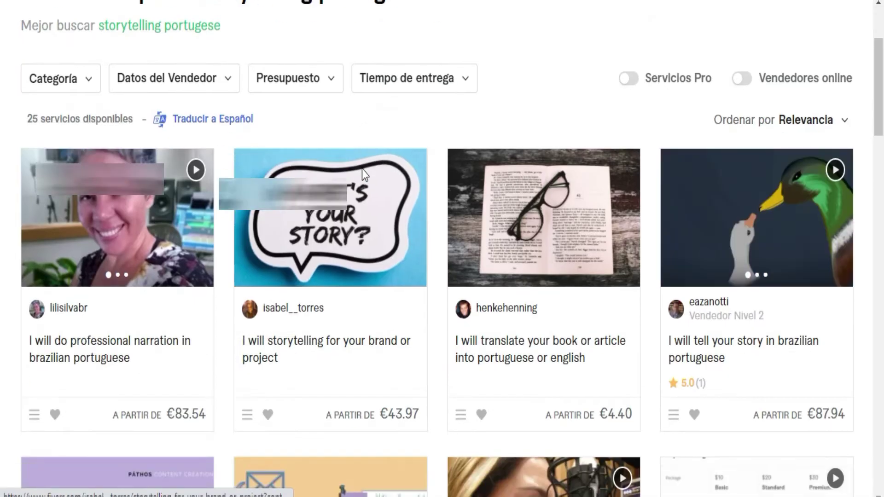
scroll(364, 175, "down", 3)
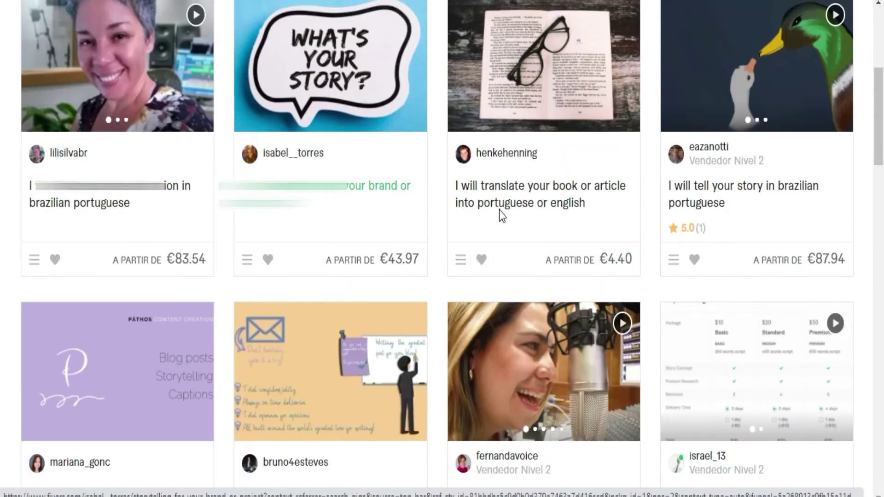
scroll(691, 184, "down", 5)
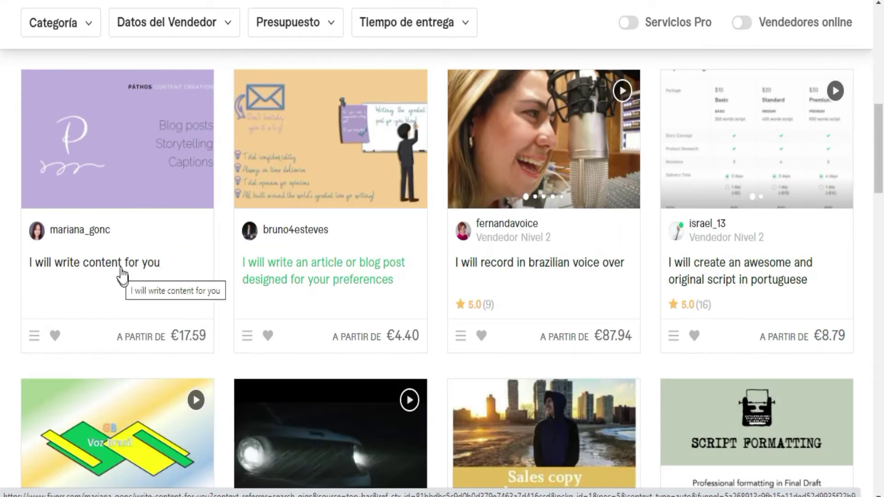
scroll(123, 277, "down", 2)
scroll(126, 279, "down", 2)
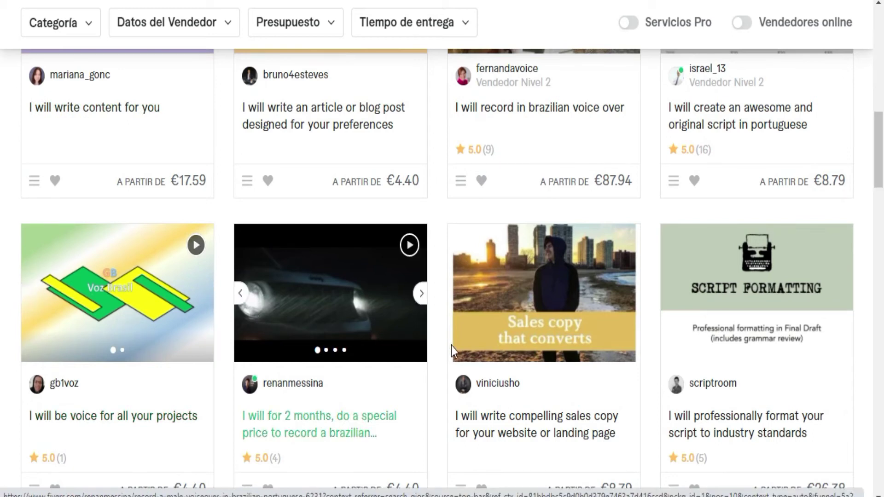
scroll(612, 360, "up", 10)
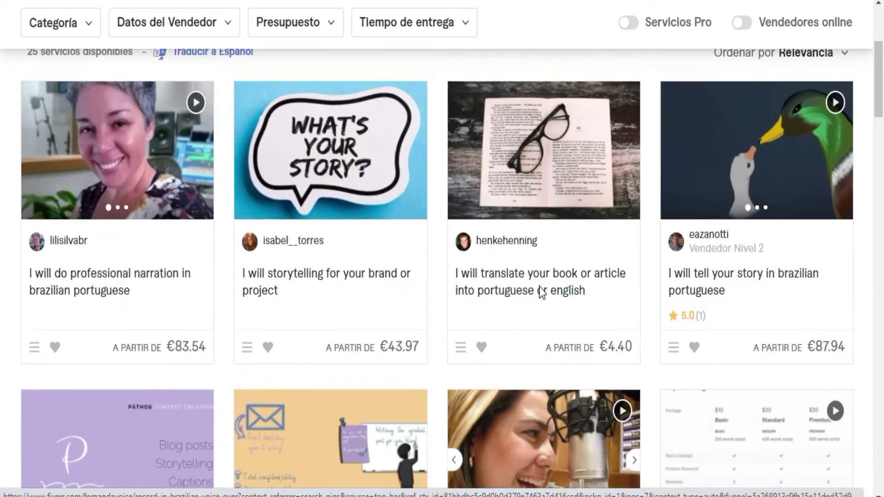
scroll(540, 286, "up", 1)
left_click(703, 360)
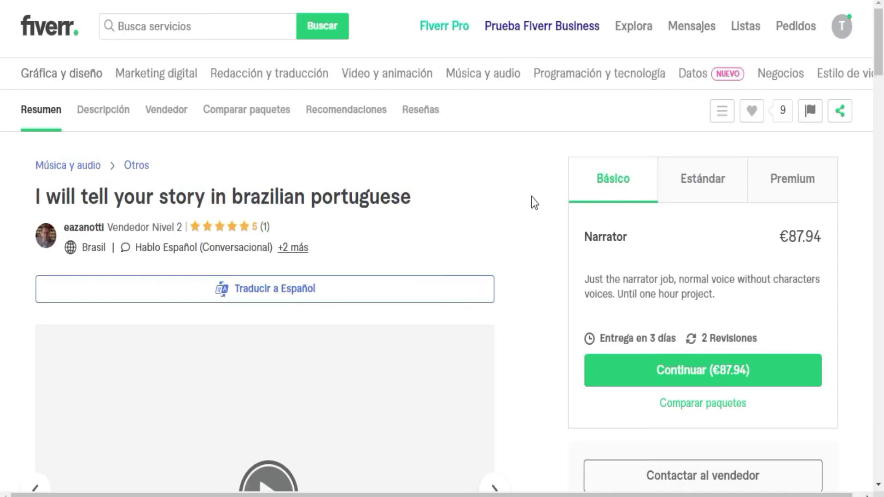
Review the service's description, seller profile and package comparison
scroll(531, 198, "down", 1)
scroll(531, 197, "down", 1)
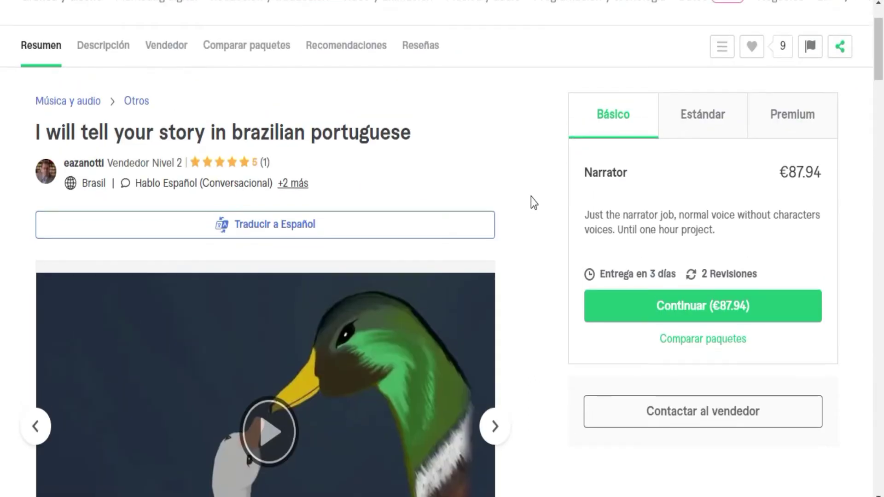
scroll(531, 197, "down", 4)
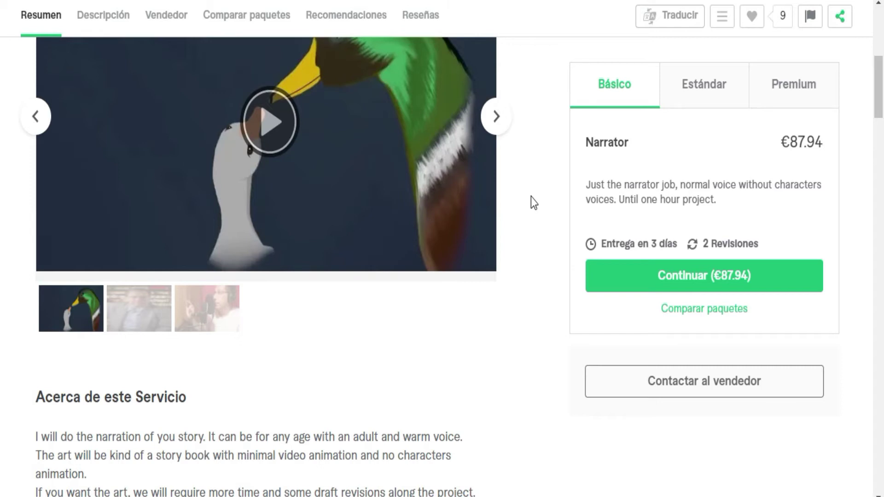
scroll(531, 198, "down", 7)
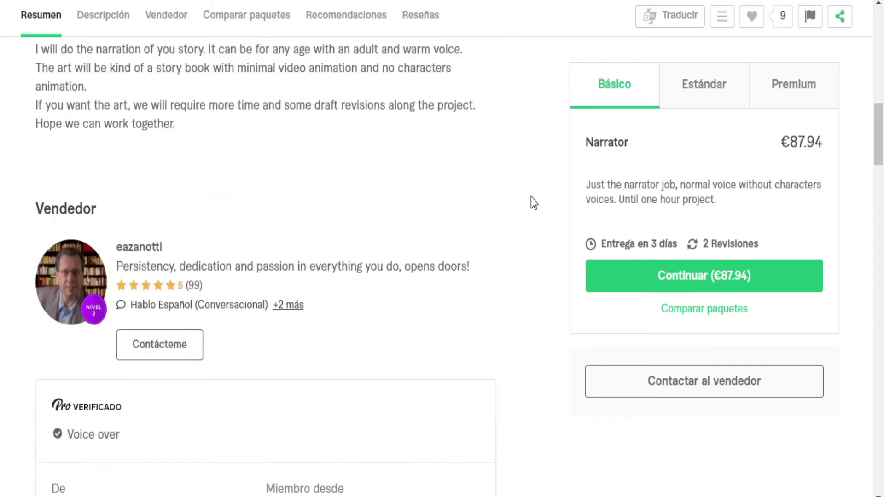
scroll(531, 202, "down", 4)
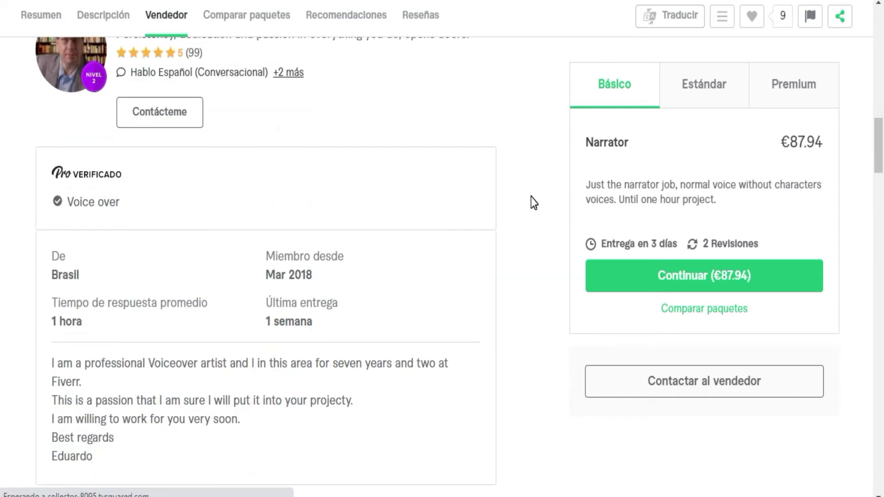
scroll(531, 197, "down", 4)
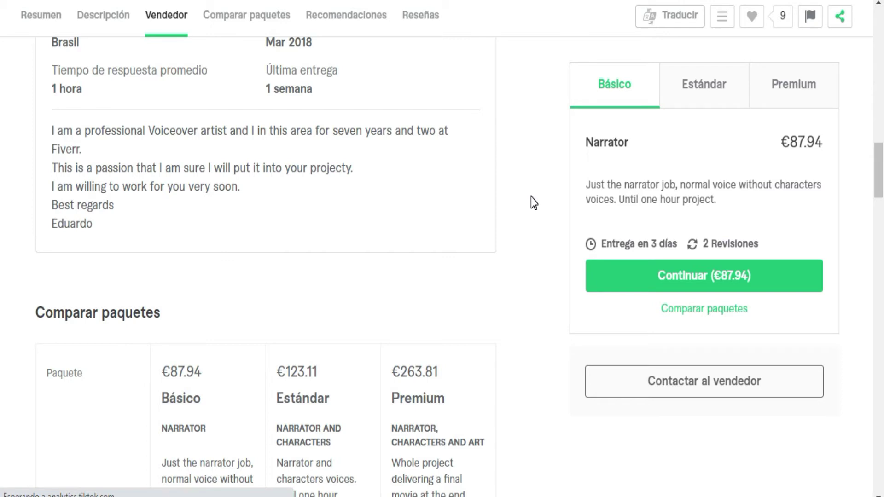
Begin a message to the seller: "Hi, im looking for someone to write a storytelling for a video in Portuguese. If you think you"
left_click(749, 384)
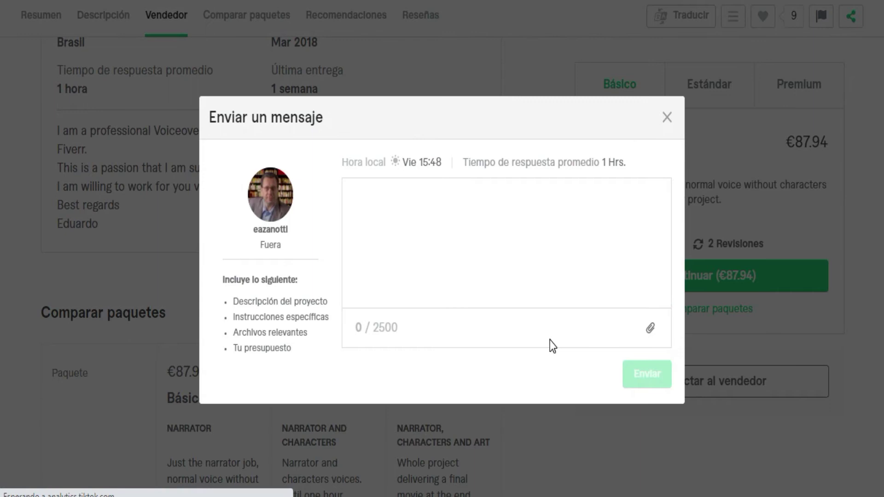
left_click(474, 268)
type("h")
key("BackSpace")
type("Hi, i")
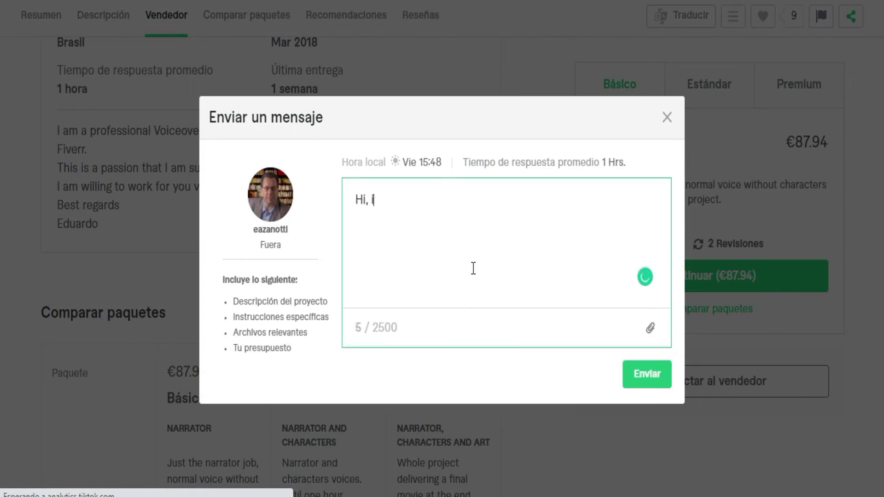
type("m looking for someon")
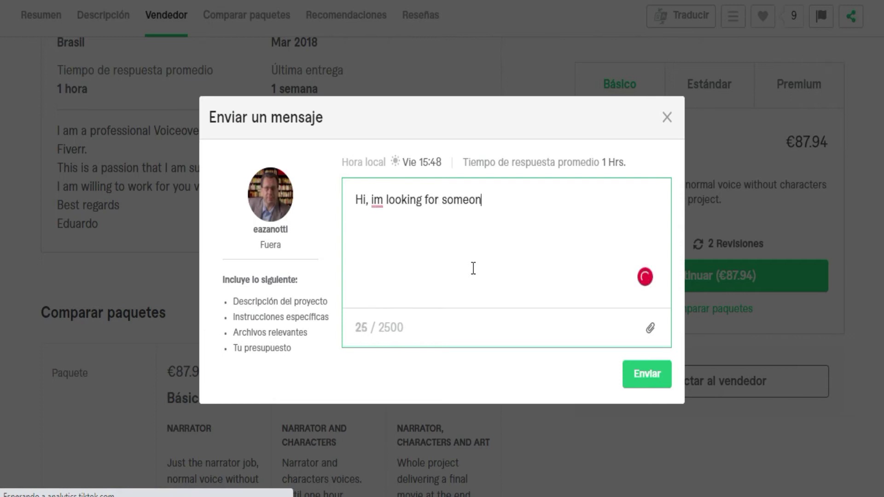
type("e to write a stor")
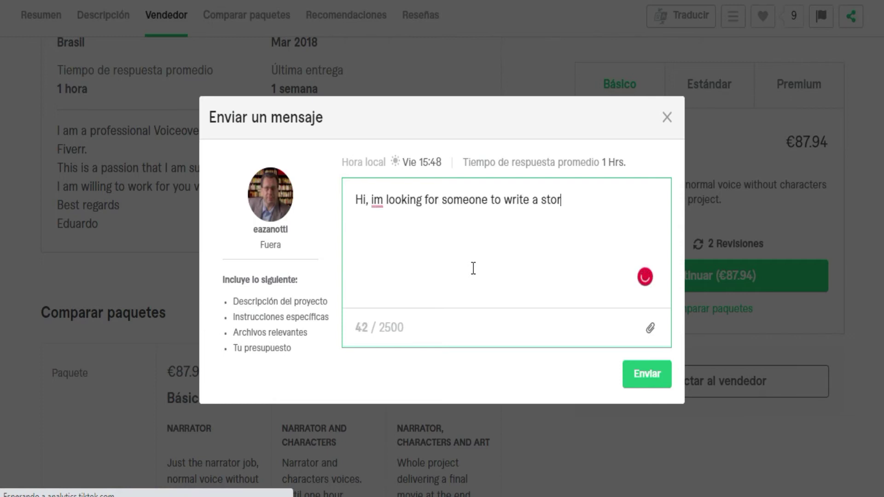
type("ytelling for a i")
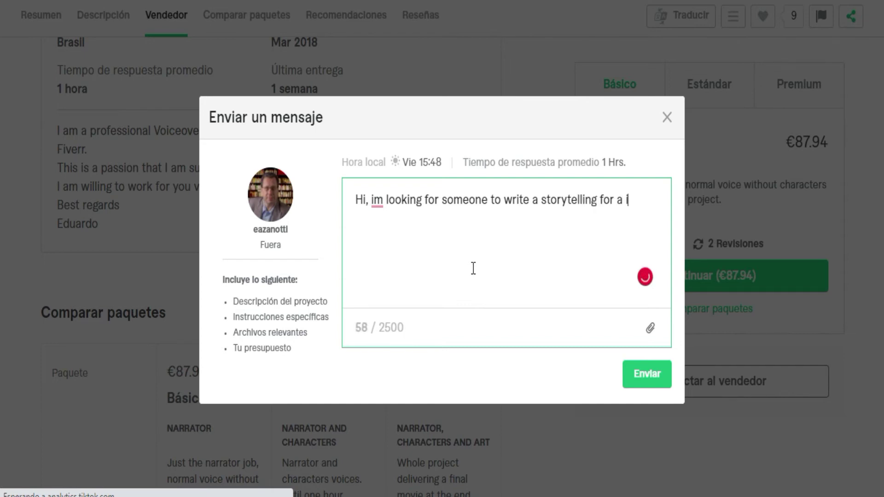
key("BackSpace")
type("video in port")
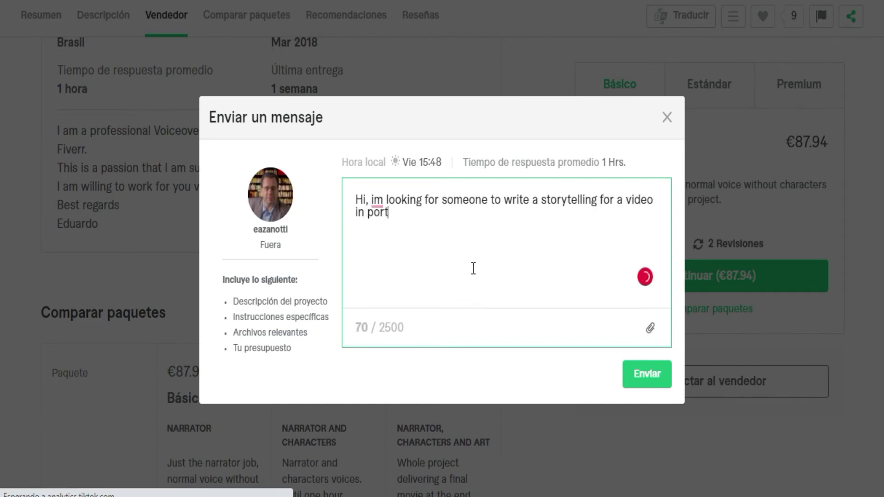
type("ugese. If you think you")
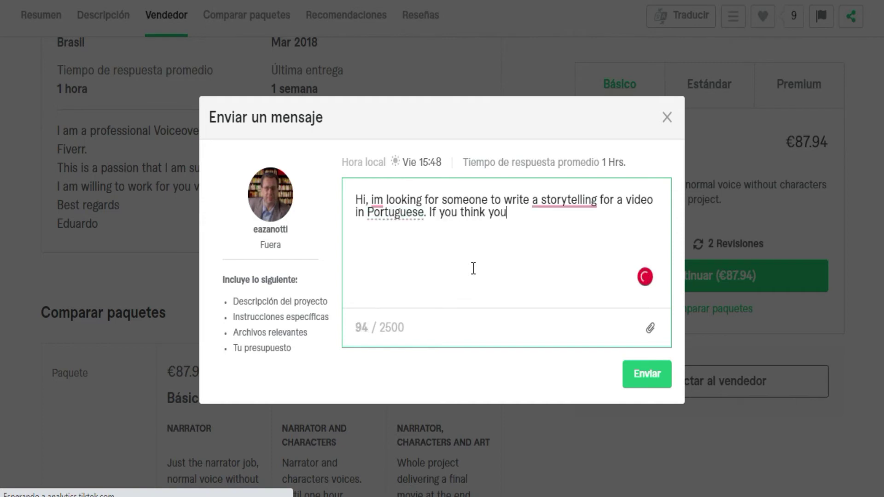
Finish the seller message with "could do it, please let me know. Thanks." and close it without sending
type(" could do it, plea")
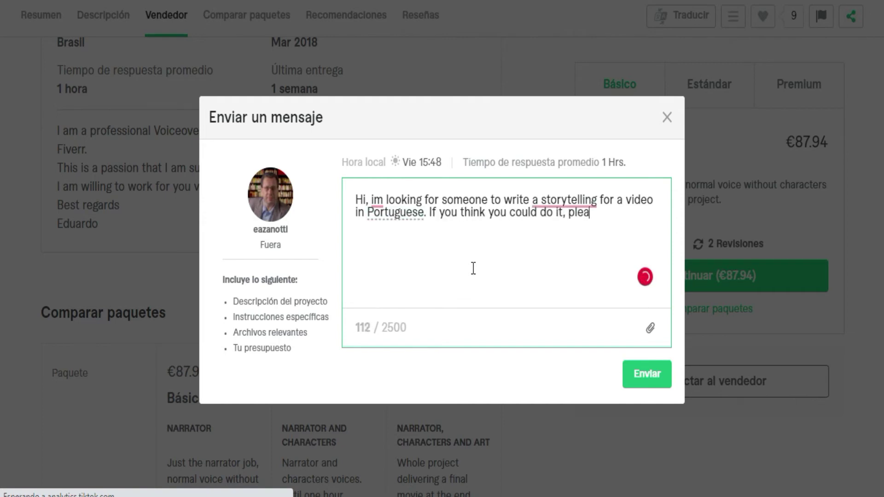
type("se let me know. Thans")
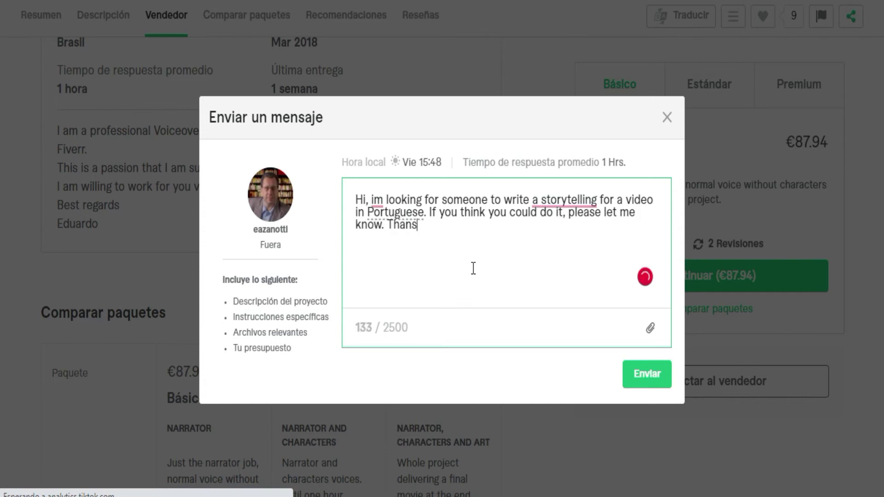
key("BackSpace")
type("ks.")
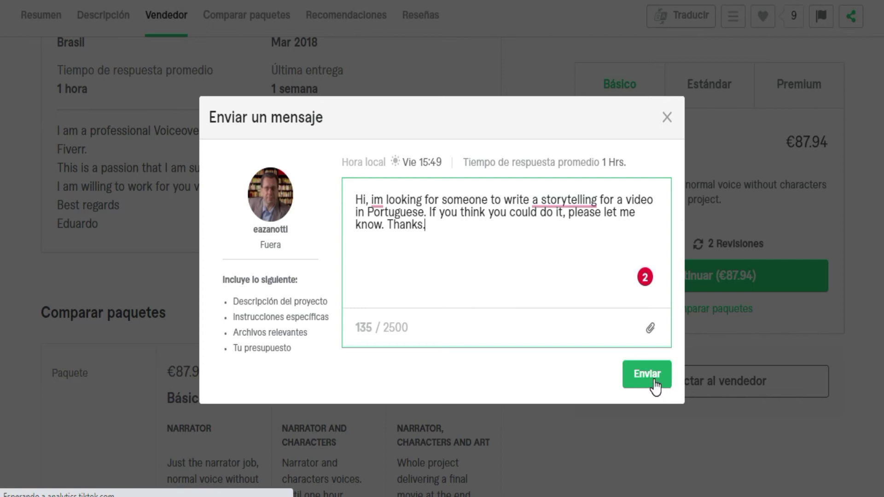
left_click(667, 118)
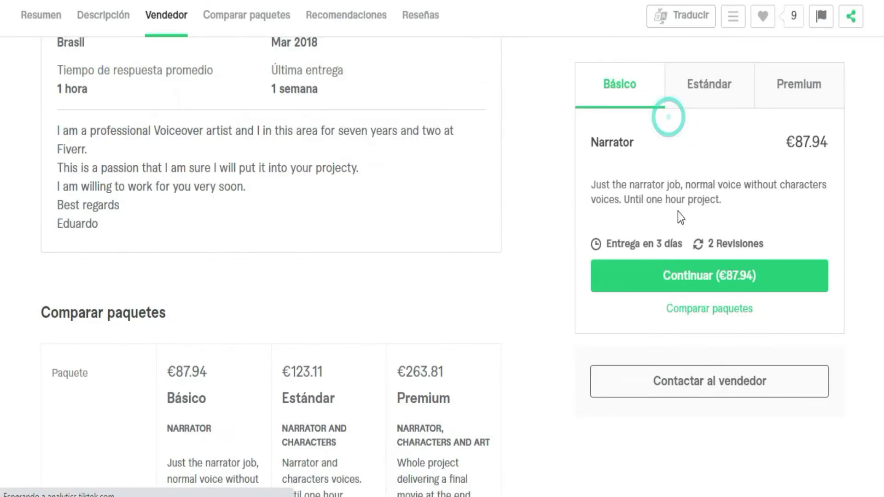
Order the Básico package of the service and continue from the order summary to payment
left_click(700, 285)
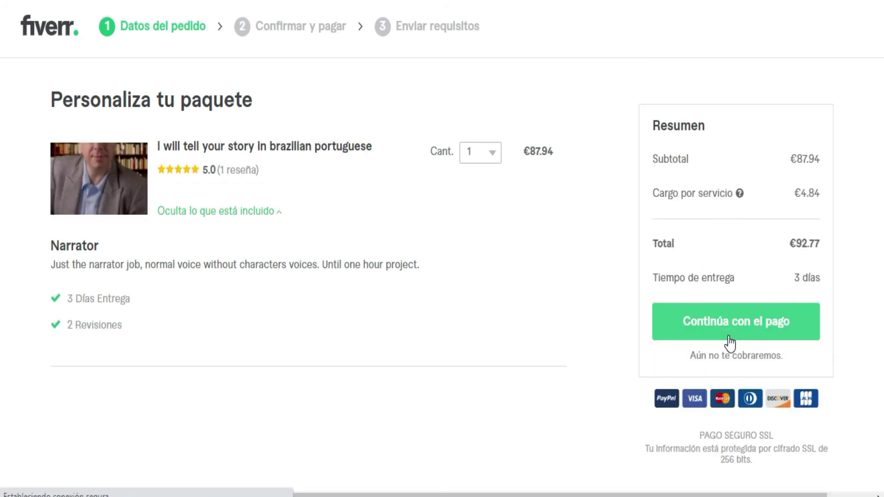
left_click(728, 336)
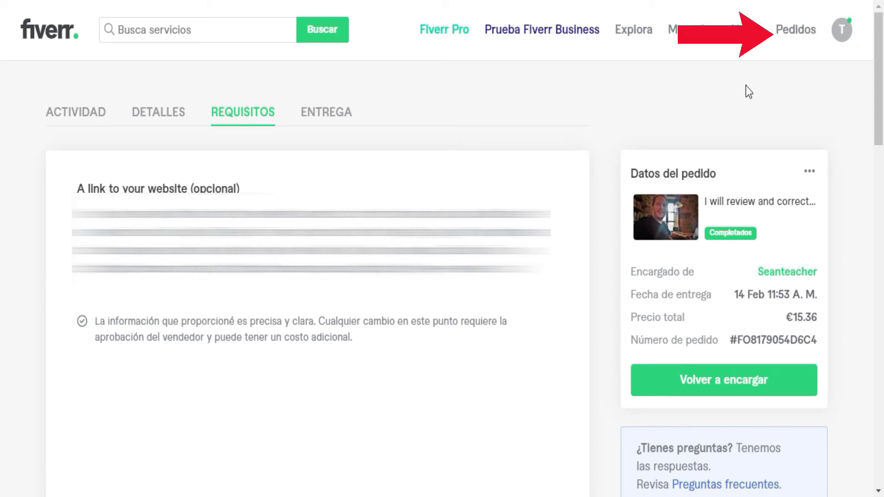
View the list of recent orders from the order requirements page
left_click(801, 38)
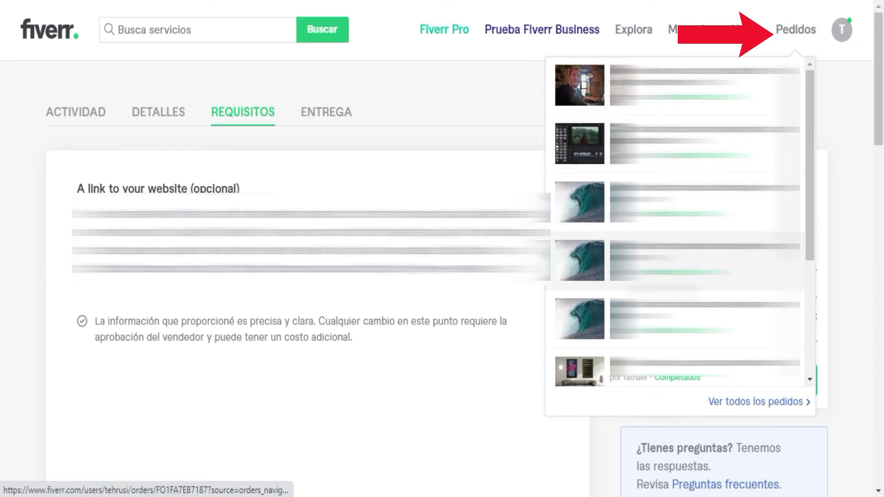
left_click(403, 77)
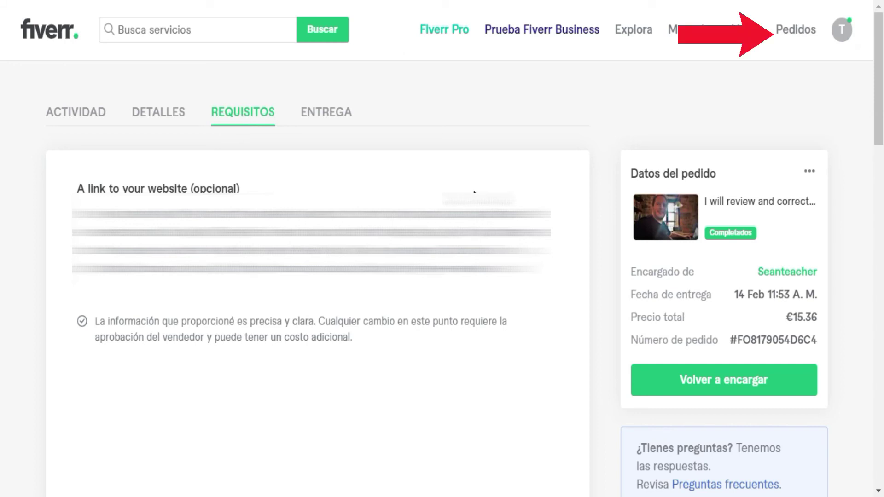
mouse_move(801, 41)
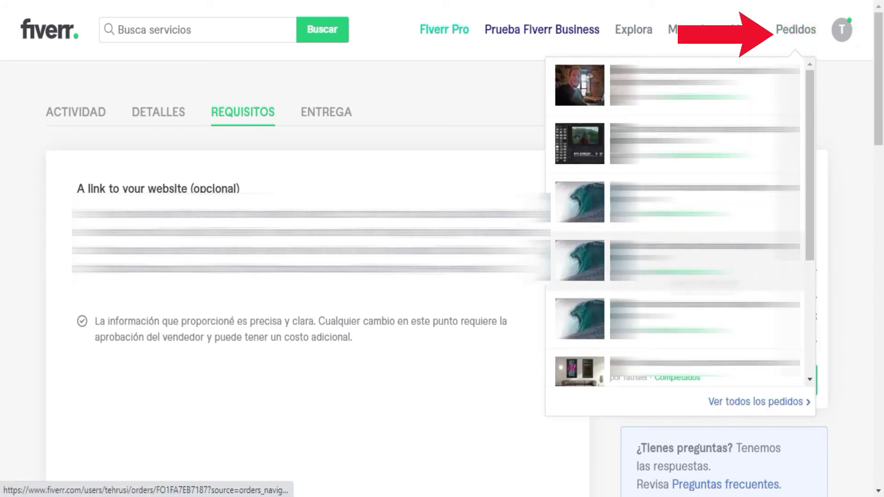
left_click(404, 76)
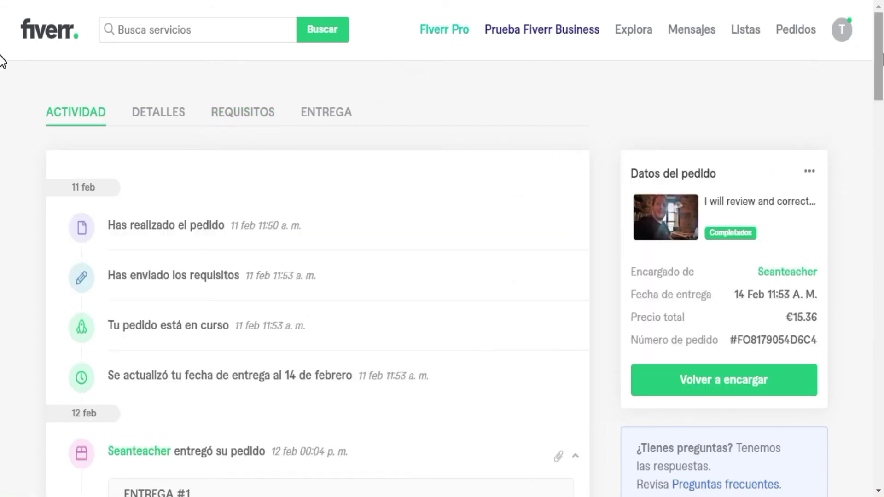
Examine the completed proofreading order's activity timeline, including the delivery message and its attached files
left_click(882, 55)
scroll(1, 85, "down", 5)
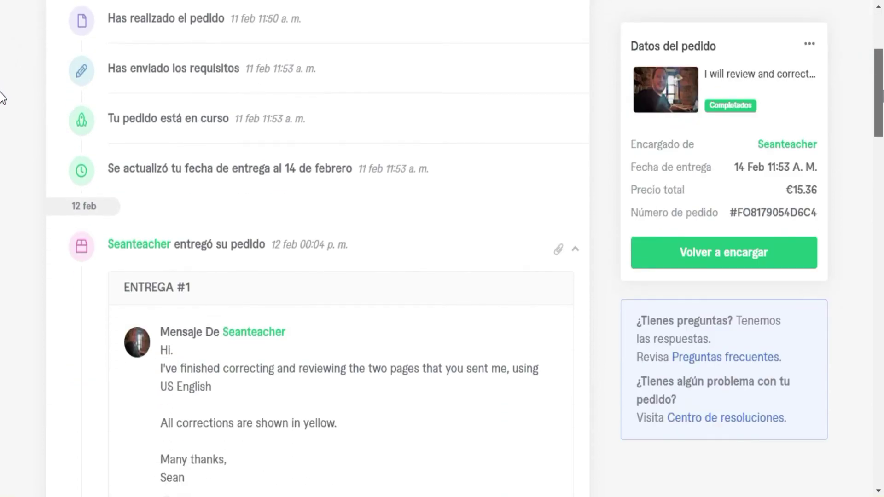
scroll(2, 124, "down", 1)
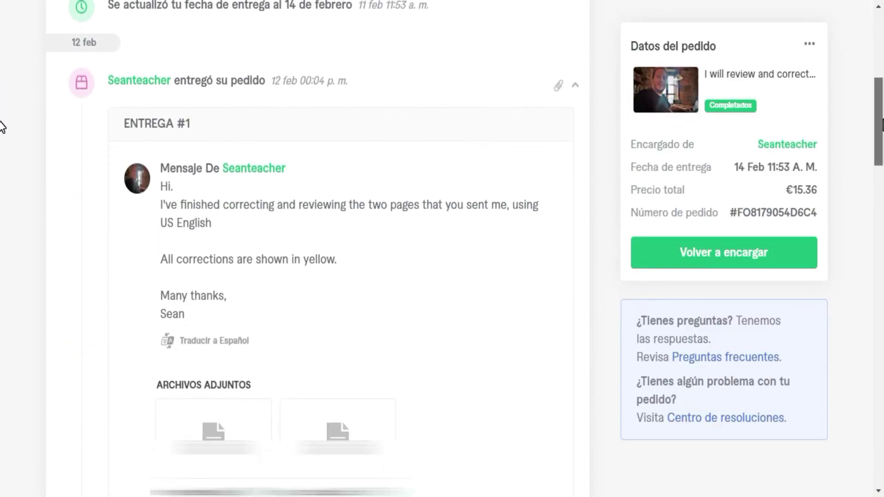
scroll(1, 128, "down", 1)
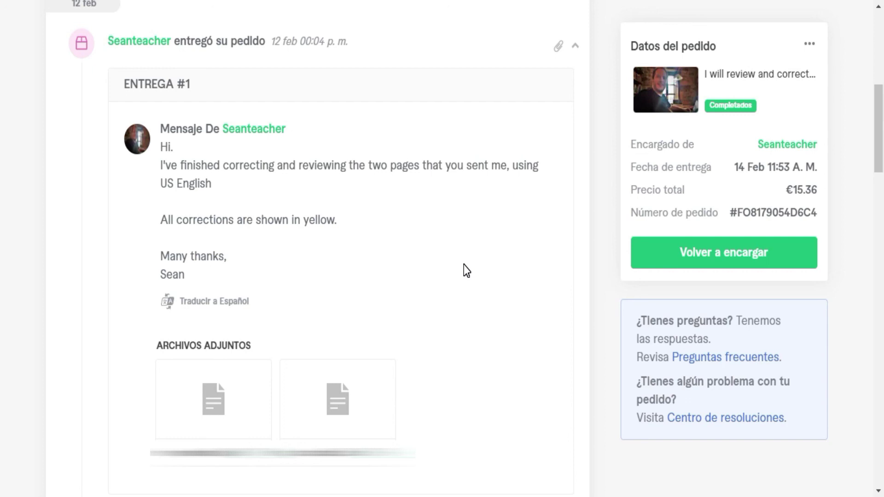
scroll(463, 264, "up", 5)
scroll(464, 264, "down", 5)
scroll(463, 265, "up", 6)
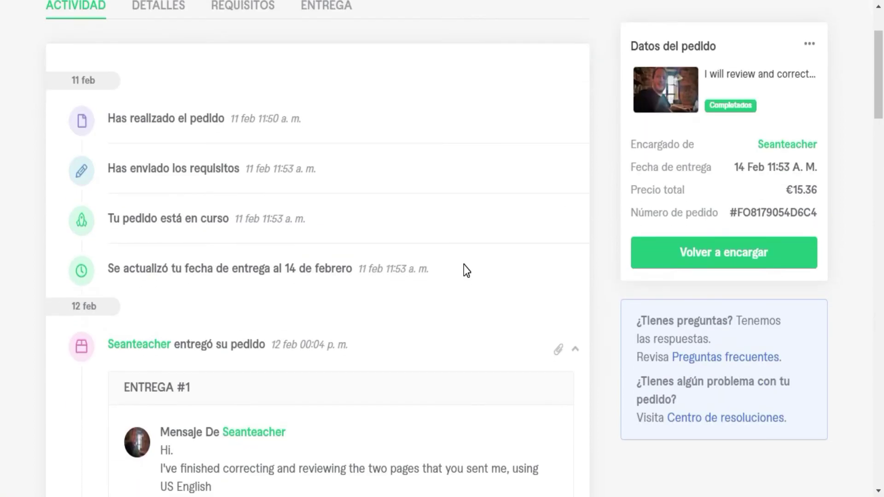